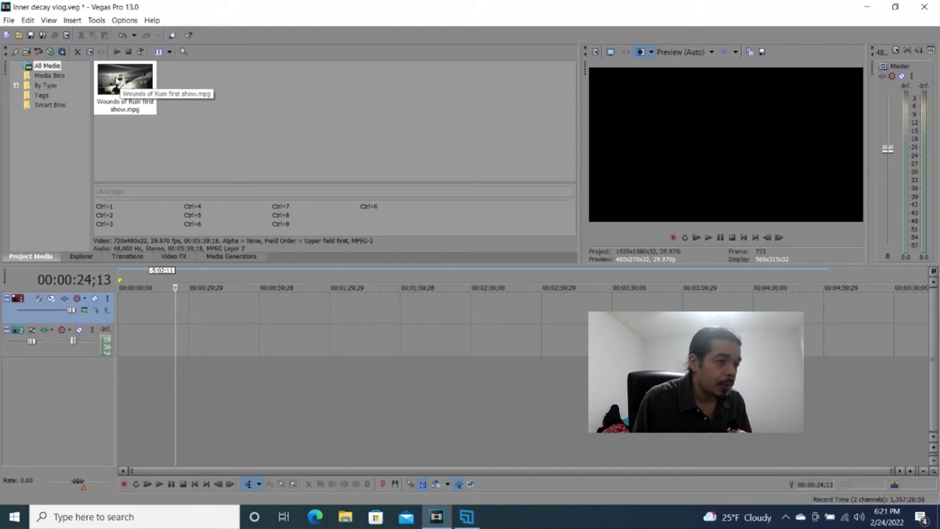
Step: Place Wounds of Ruin first show.mpg on the timeline, keeping the existing project video settings
{"action": "left_click", "coordinate": [129, 108]}
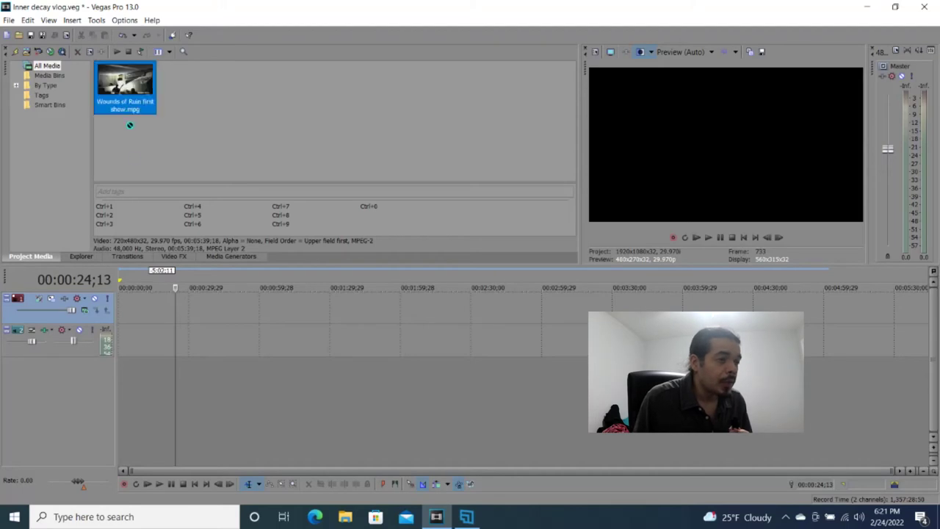
{"action": "left_click_drag", "start_coordinate": [163, 269], "coordinate": [120, 316]}
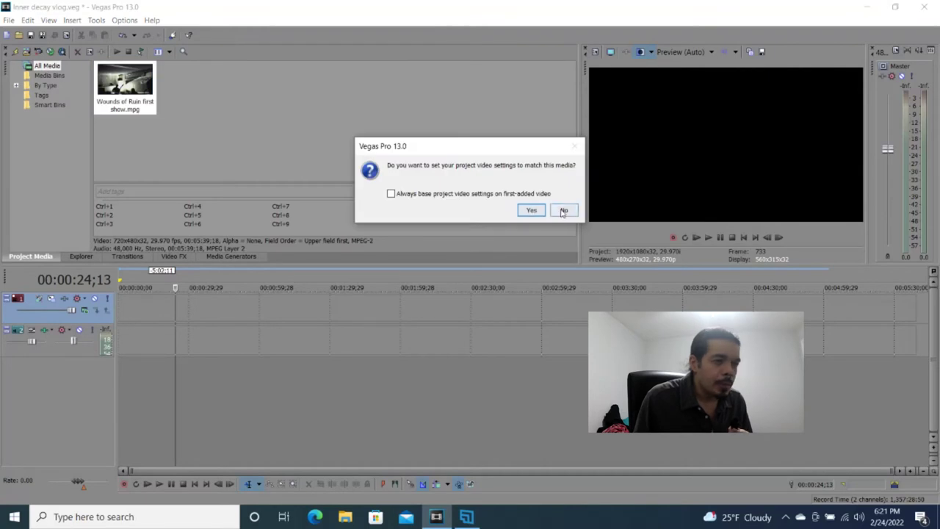
{"action": "left_click", "coordinate": [564, 210]}
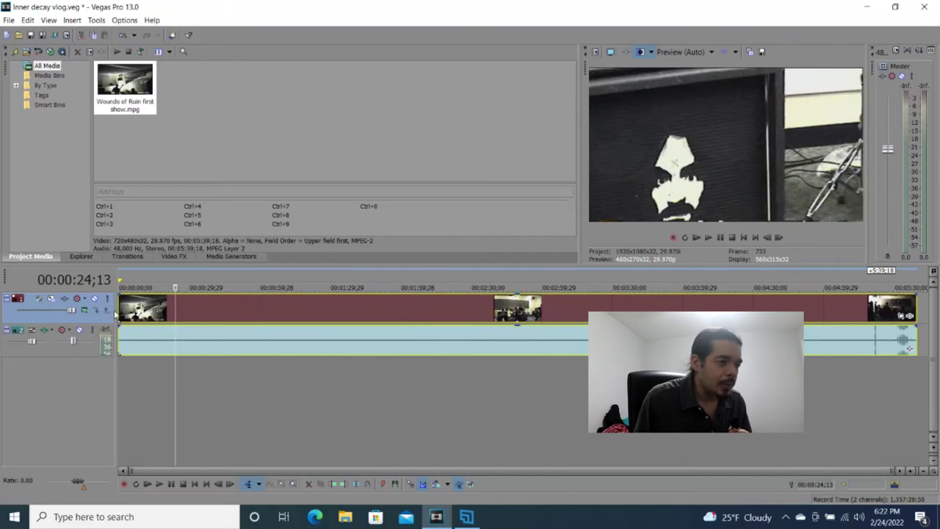
{"action": "mouse_move", "coordinate": [120, 311]}
{"action": "left_mouse_down"}
{"action": "mouse_move", "coordinate": [169, 311]}
{"action": "mouse_move", "coordinate": [118, 311]}
{"action": "left_mouse_up"}
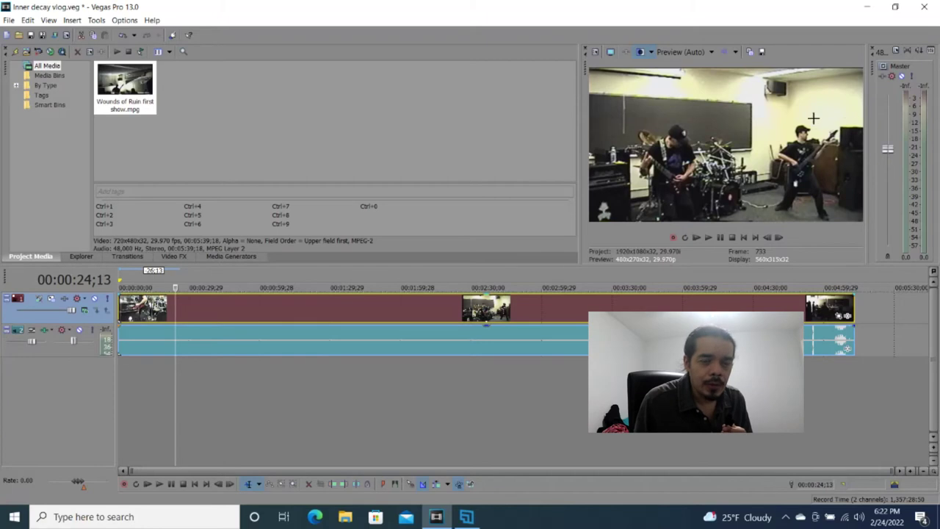
Step: Add the Sony White Balance effect to the band clip's event effects
{"action": "left_click", "coordinate": [849, 317]}
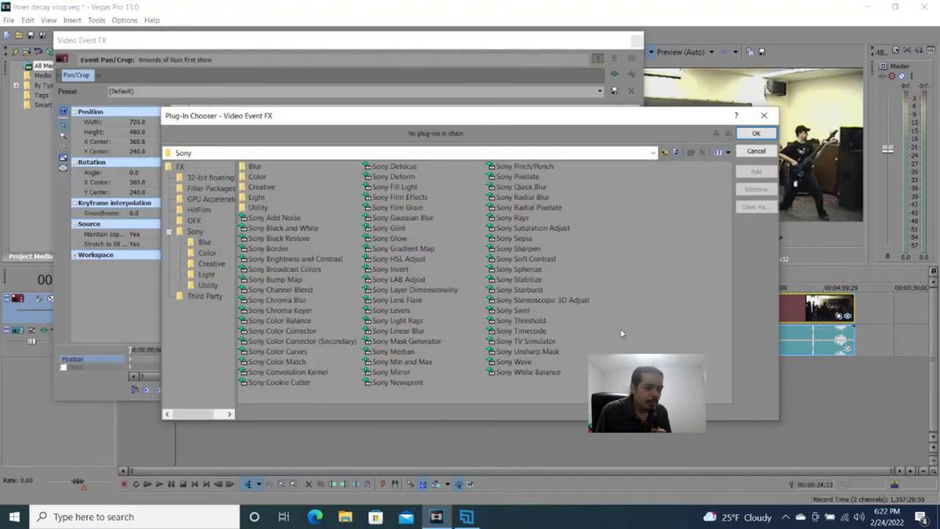
{"action": "left_click", "coordinate": [528, 373]}
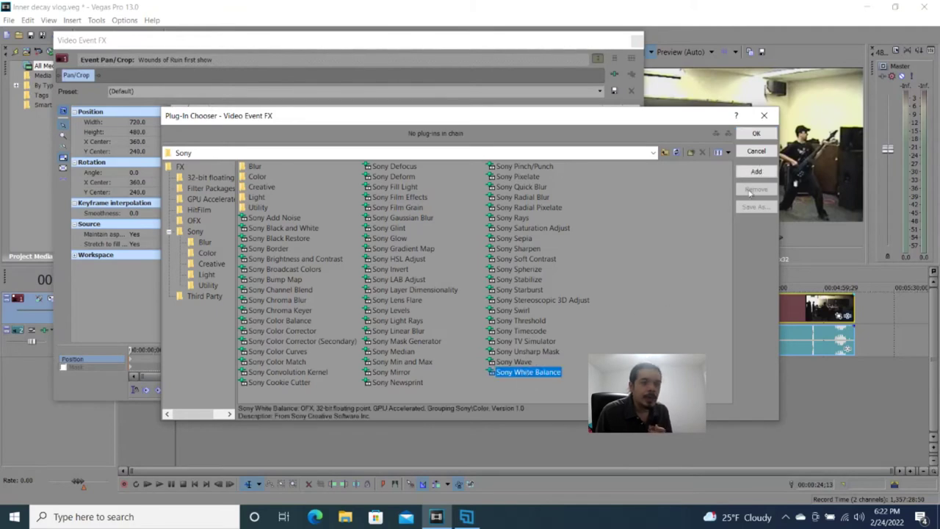
{"action": "left_click", "coordinate": [757, 174]}
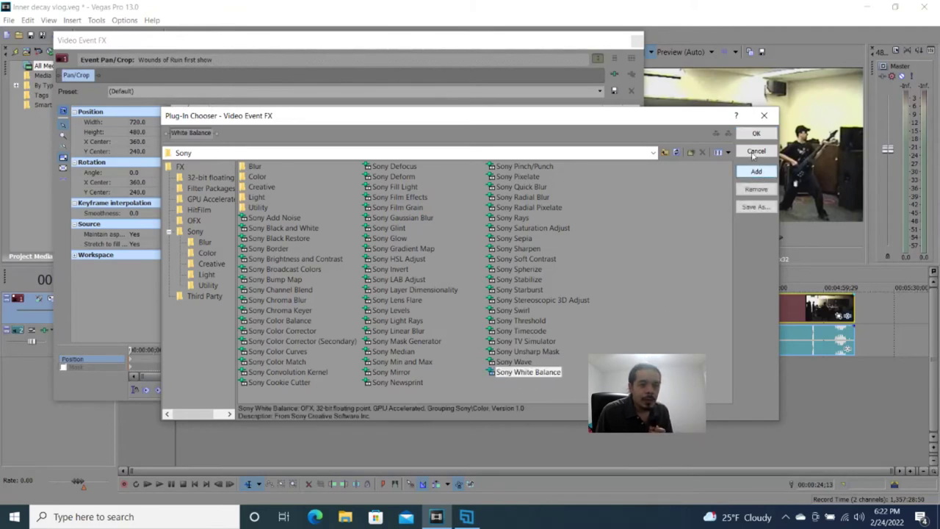
{"action": "left_click", "coordinate": [756, 134]}
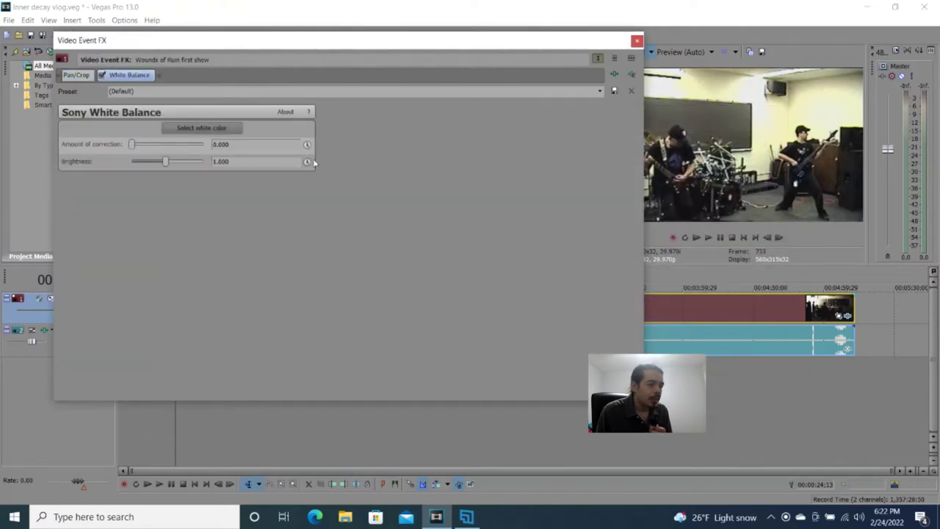
Step: Sample the white wall in the preview as the white reference, giving a 0.432 correction
{"action": "left_click", "coordinate": [201, 131]}
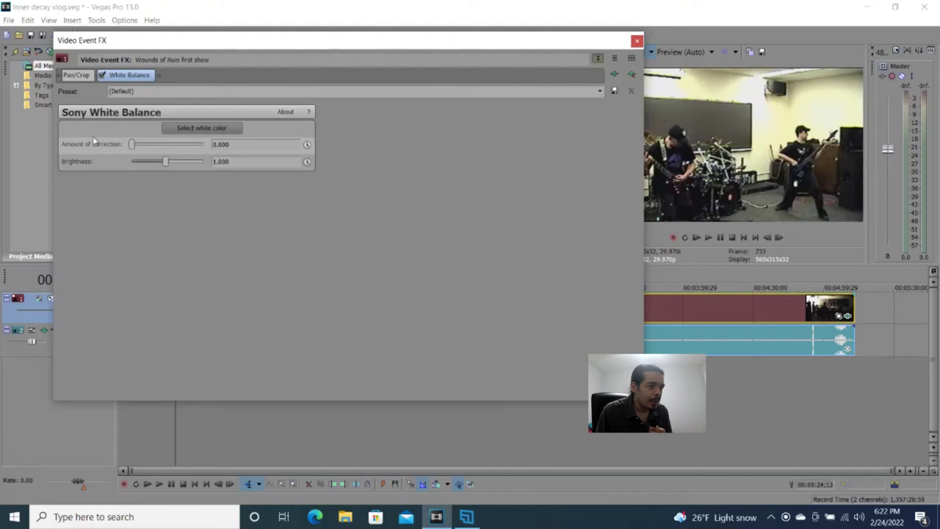
{"action": "left_click", "coordinate": [203, 132]}
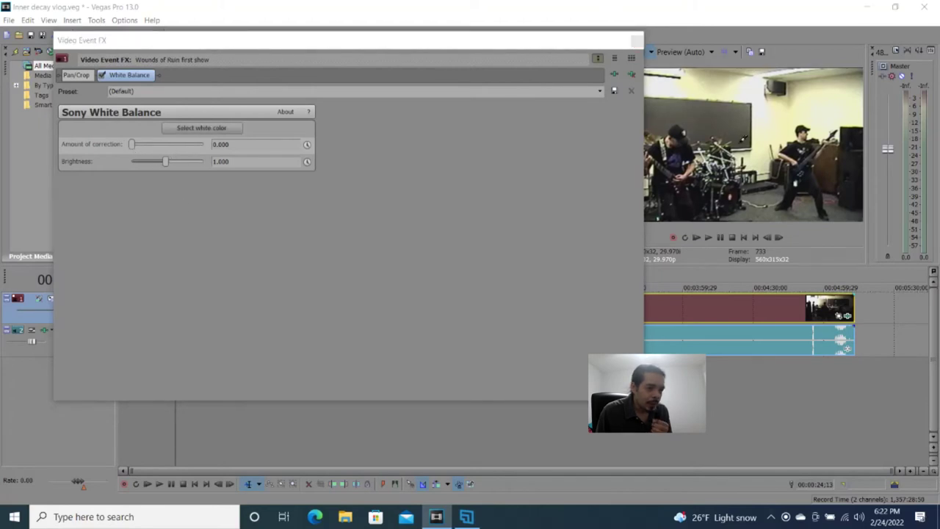
{"action": "left_click", "coordinate": [793, 110]}
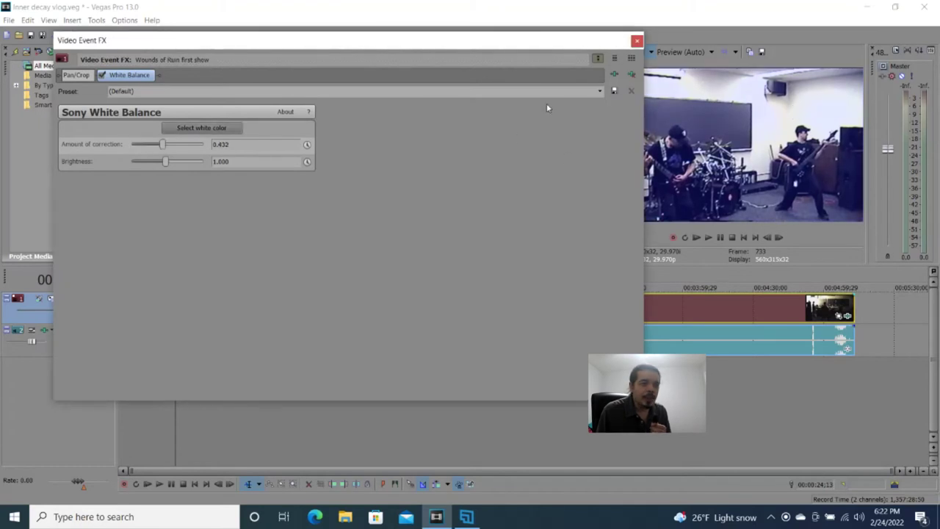
{"action": "left_click", "coordinate": [637, 42]}
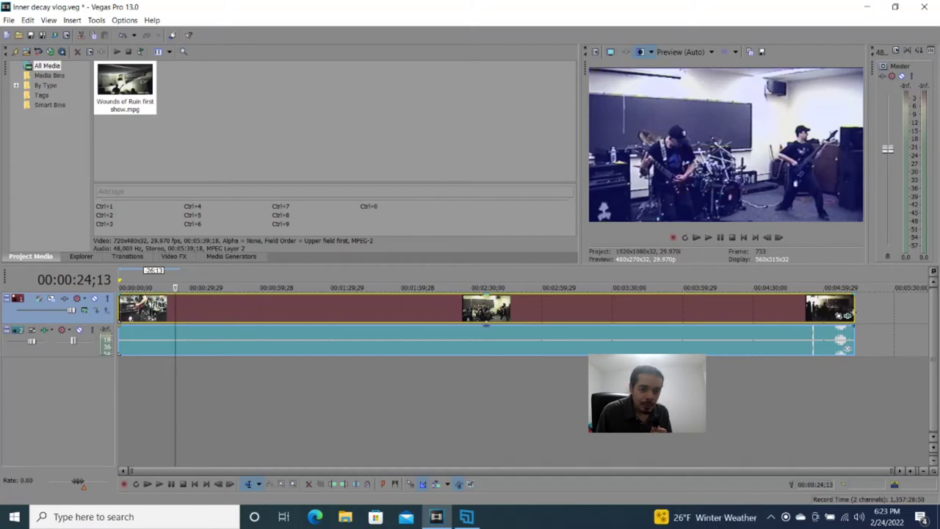
Step: Add Sony Color Curves to the band clip's chain after White Balance
{"action": "left_click", "coordinate": [846, 314]}
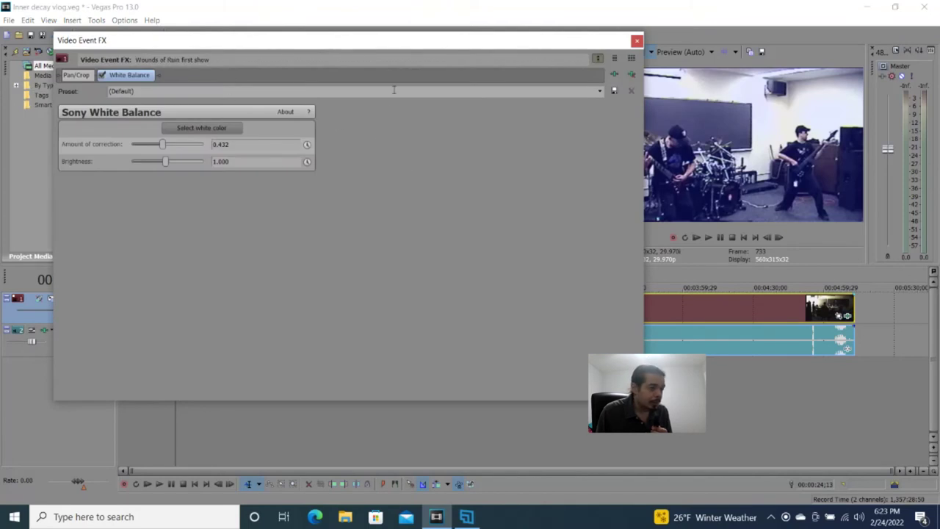
{"action": "left_click", "coordinate": [614, 76]}
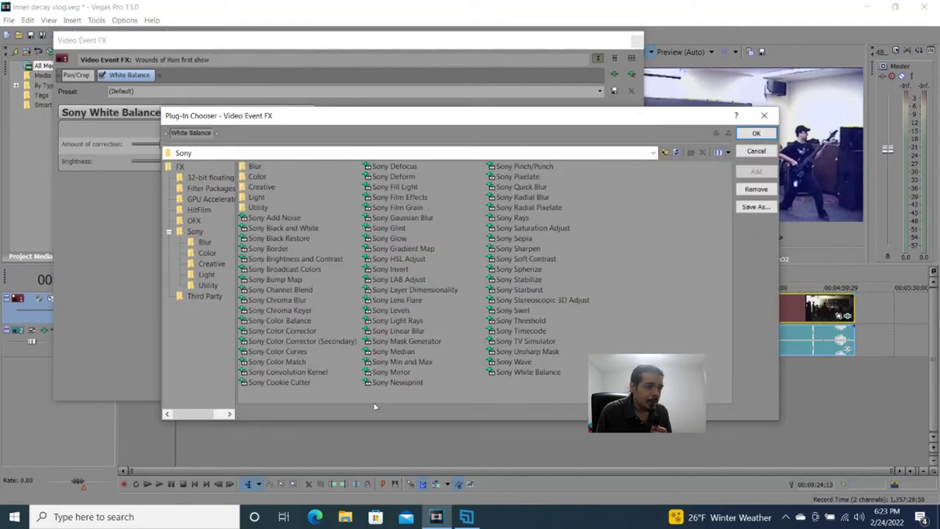
{"action": "left_click", "coordinate": [295, 351]}
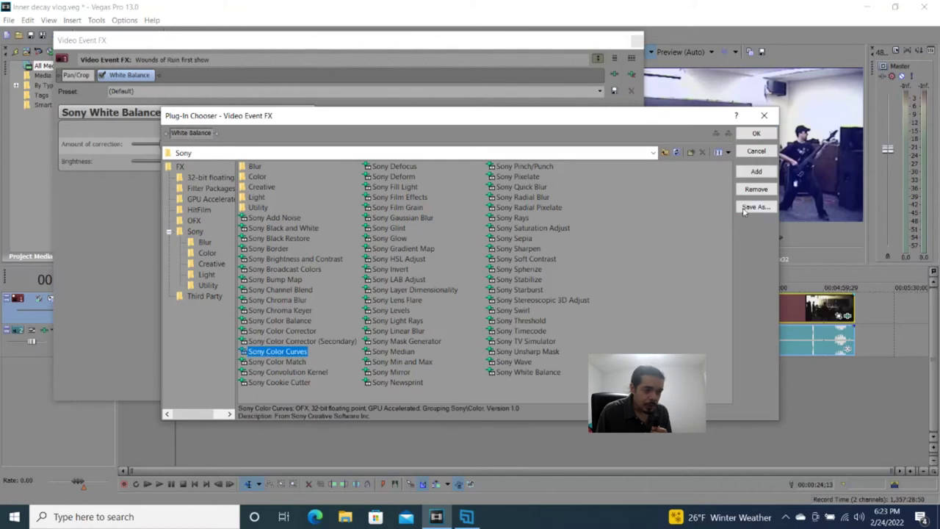
{"action": "left_click", "coordinate": [756, 171]}
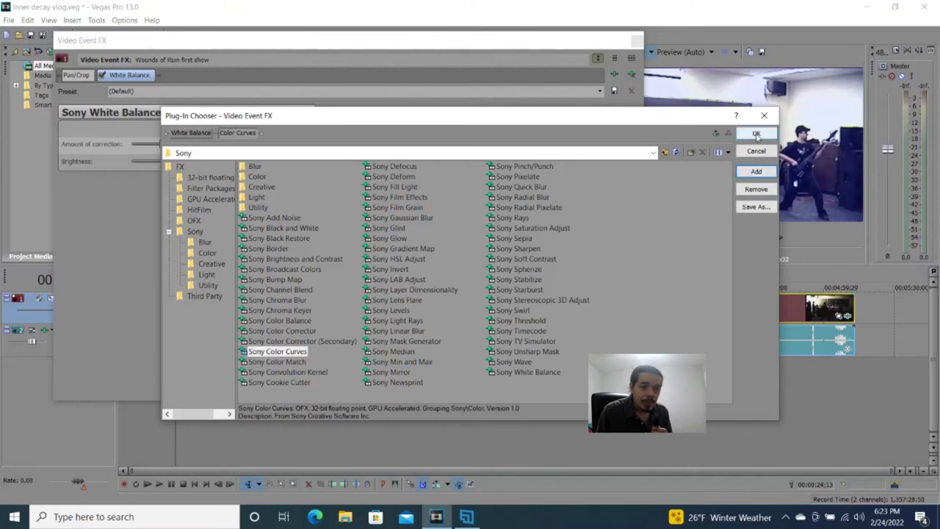
{"action": "left_click", "coordinate": [756, 135]}
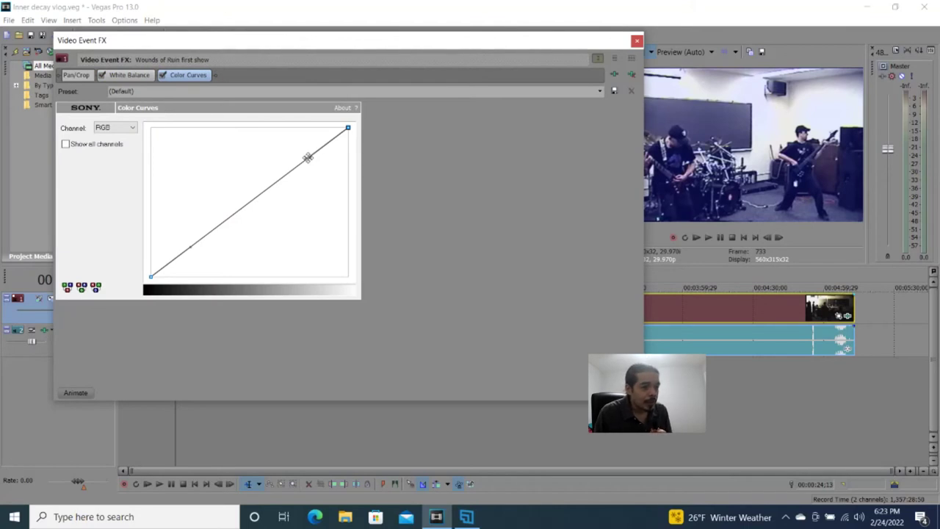
Step: Bend the RGB curve into an S-shape, raising the highs and lowering the shadows
{"action": "left_click_drag", "start_coordinate": [307, 158], "coordinate": [289, 142]}
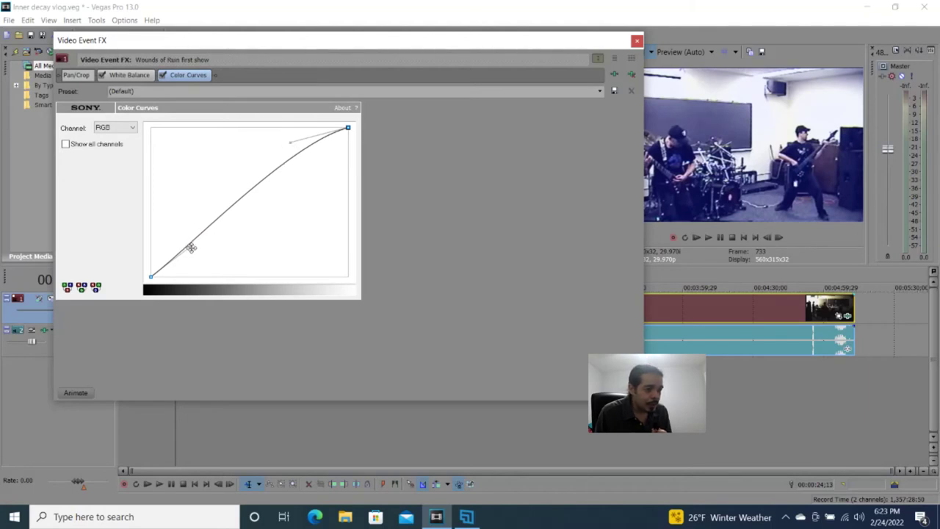
{"action": "left_click_drag", "start_coordinate": [190, 248], "coordinate": [257, 217]}
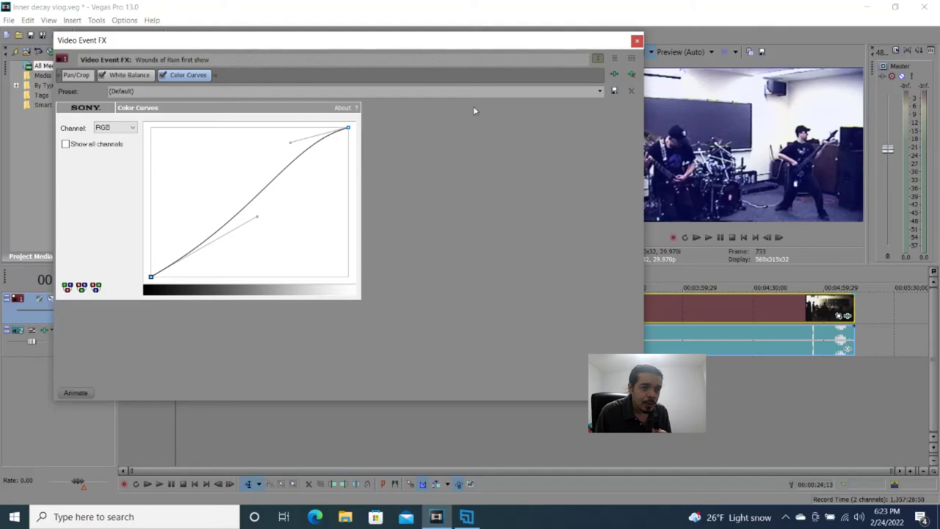
{"action": "left_click", "coordinate": [637, 40]}
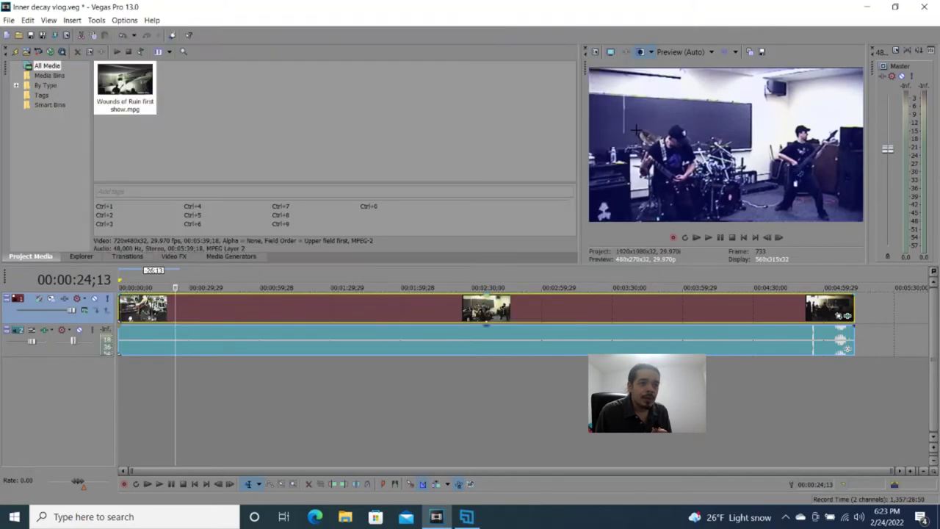
Step: Play the graded clip from 00:02:52;05 and pause at 00:02:58;09
{"action": "left_click", "coordinate": [468, 279]}
{"action": "left_click", "coordinate": [501, 278]}
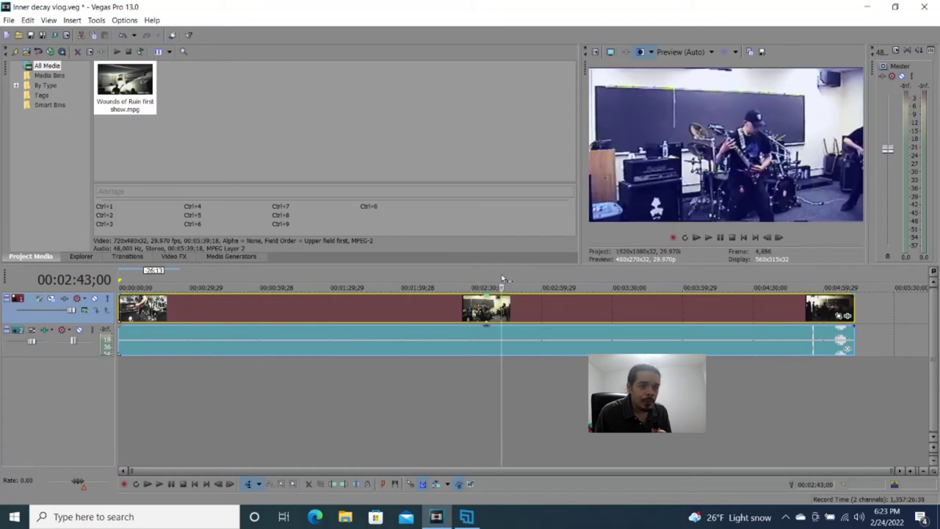
{"action": "left_click", "coordinate": [524, 278]}
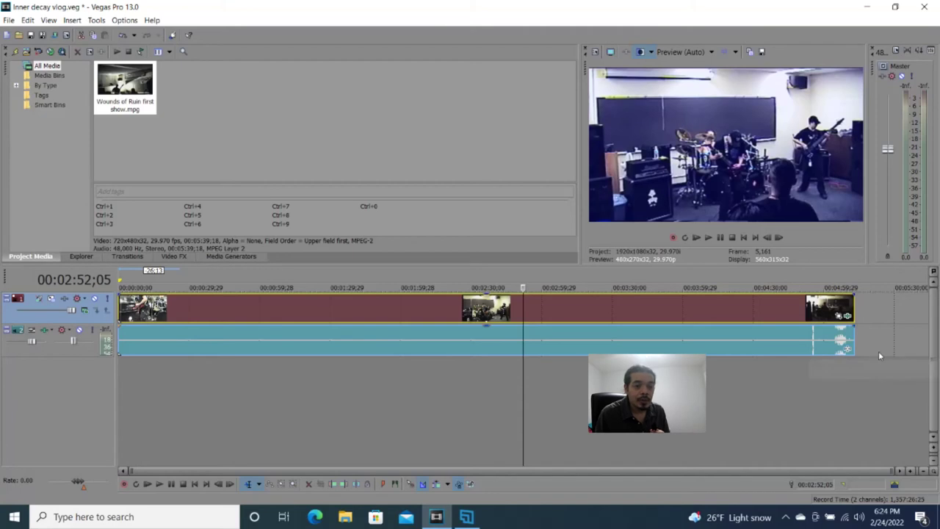
{"action": "left_click", "coordinate": [708, 238]}
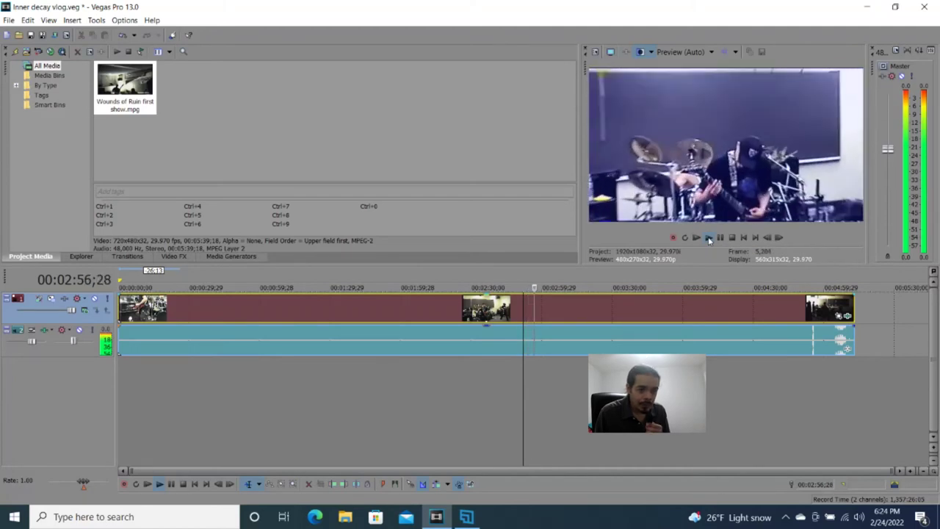
{"action": "left_click", "coordinate": [720, 238]}
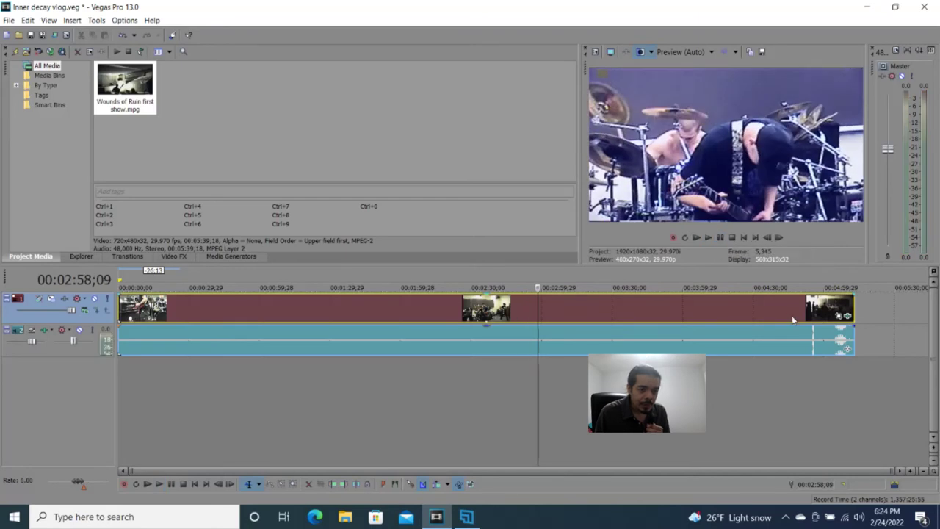
Step: Apply Noise Gate to the band audio event at its default -20.0 dB threshold
{"action": "left_click", "coordinate": [848, 352]}
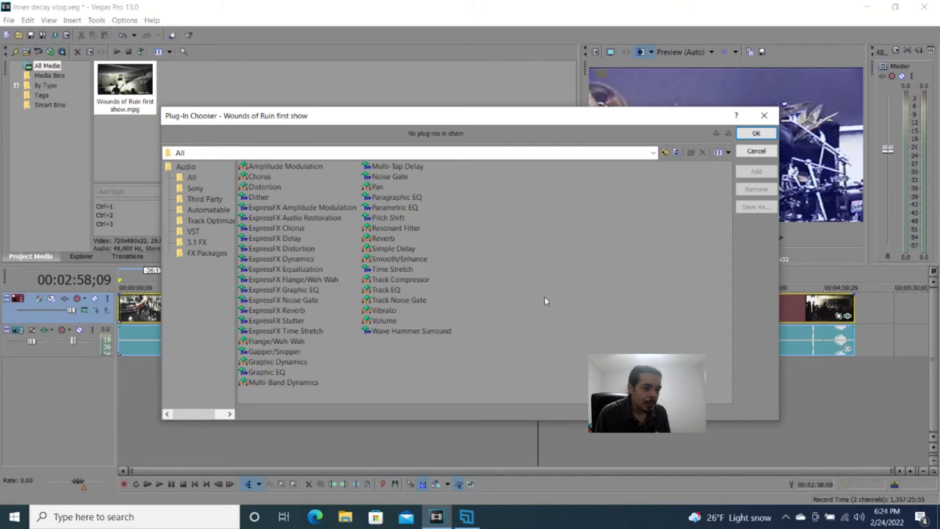
{"action": "left_click", "coordinate": [393, 178]}
{"action": "left_click", "coordinate": [756, 172]}
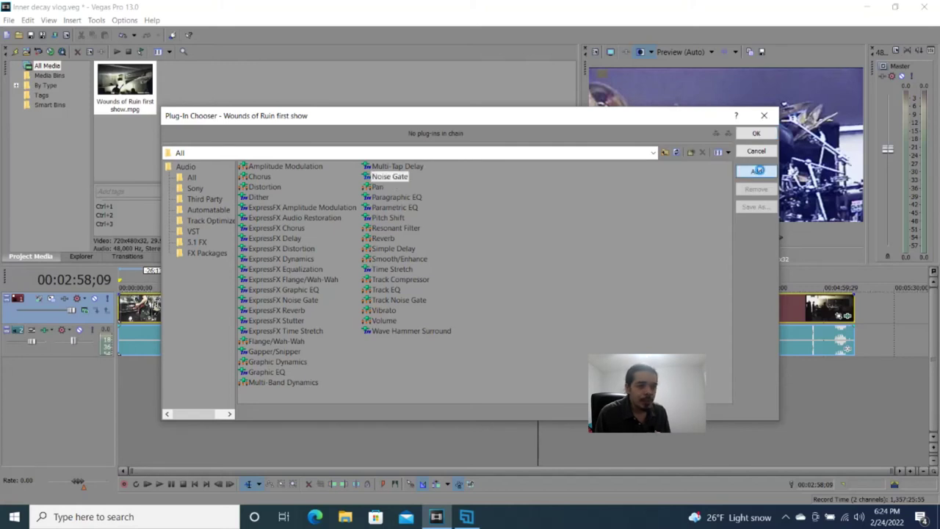
{"action": "left_click", "coordinate": [756, 135]}
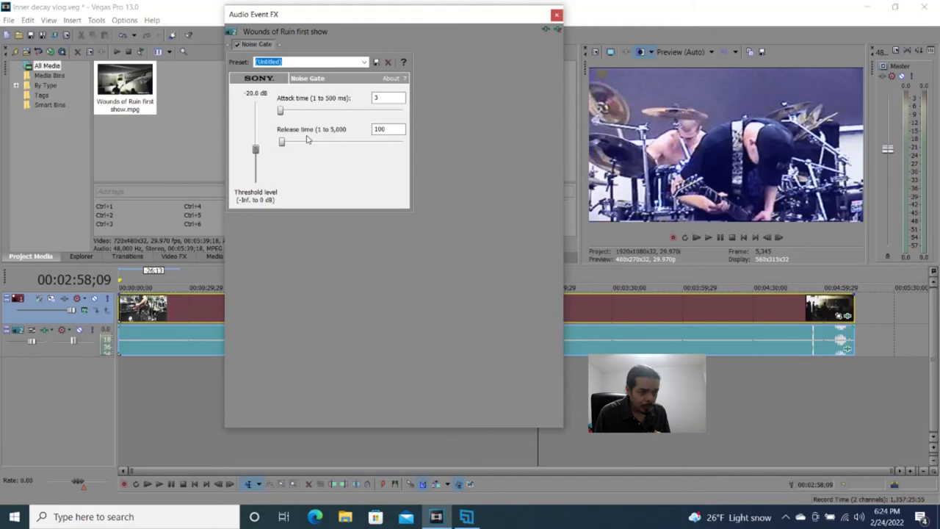
Step: Give the Noise Gate an 8 ms attack time and a 180 ms release time
{"action": "left_click_drag", "start_coordinate": [283, 144], "coordinate": [285, 144]}
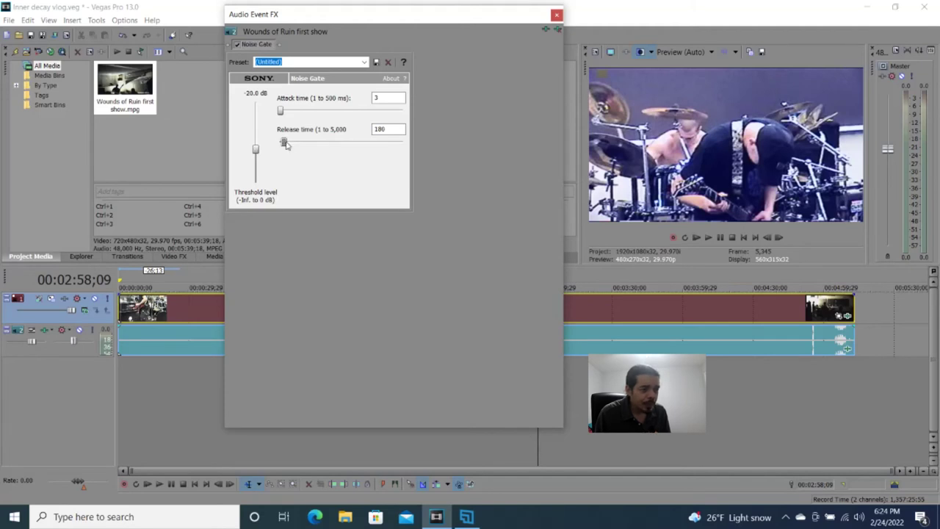
{"action": "left_click", "coordinate": [285, 112]}
{"action": "left_click", "coordinate": [556, 15]}
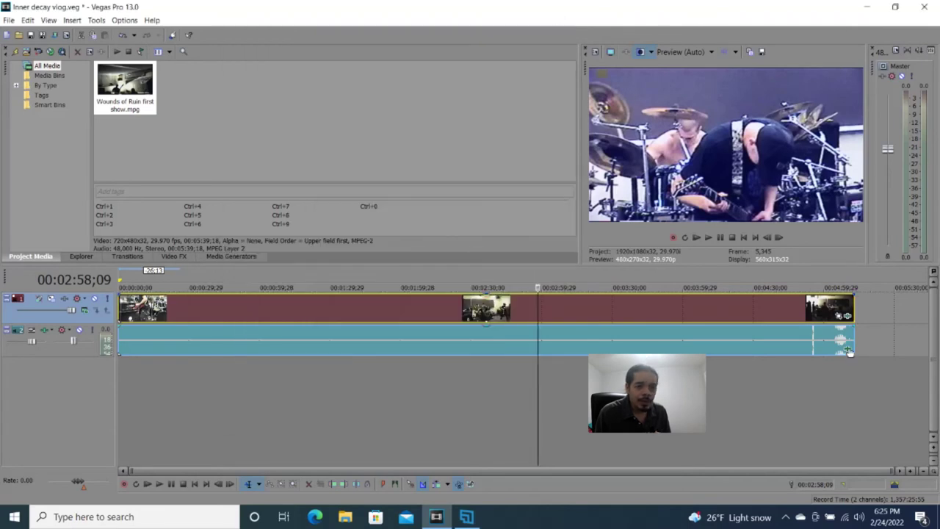
{"action": "left_click", "coordinate": [848, 351]}
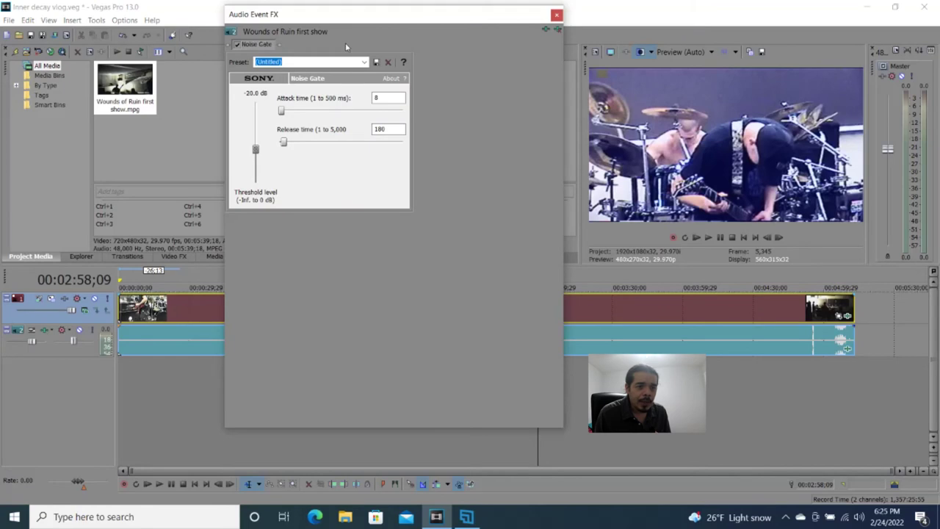
Step: Insert Graphic EQ into the band audio's effect chain right after Noise Gate
{"action": "left_click", "coordinate": [547, 30]}
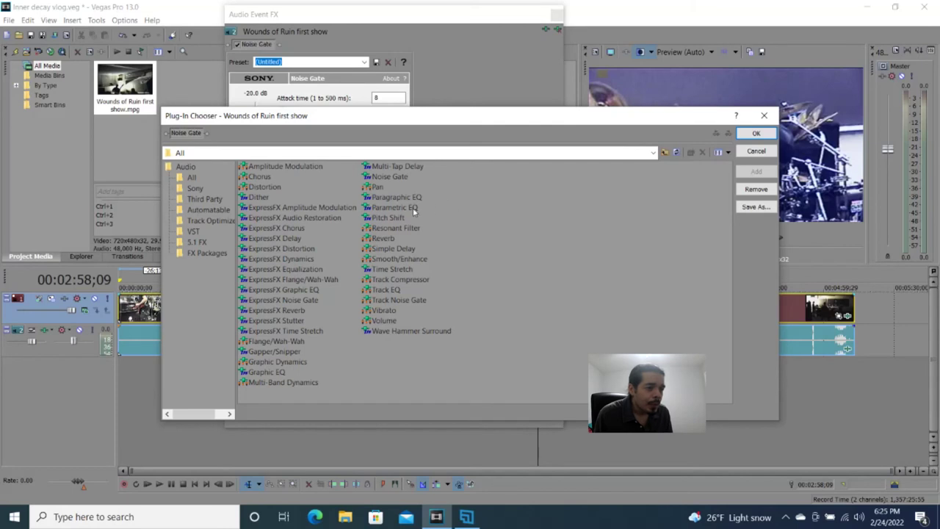
{"action": "left_click", "coordinate": [267, 374]}
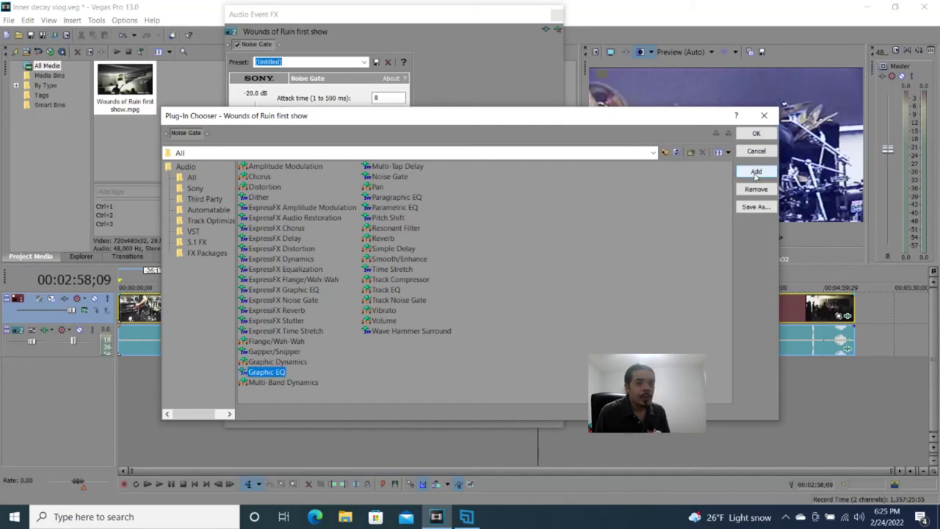
{"action": "left_click", "coordinate": [756, 172]}
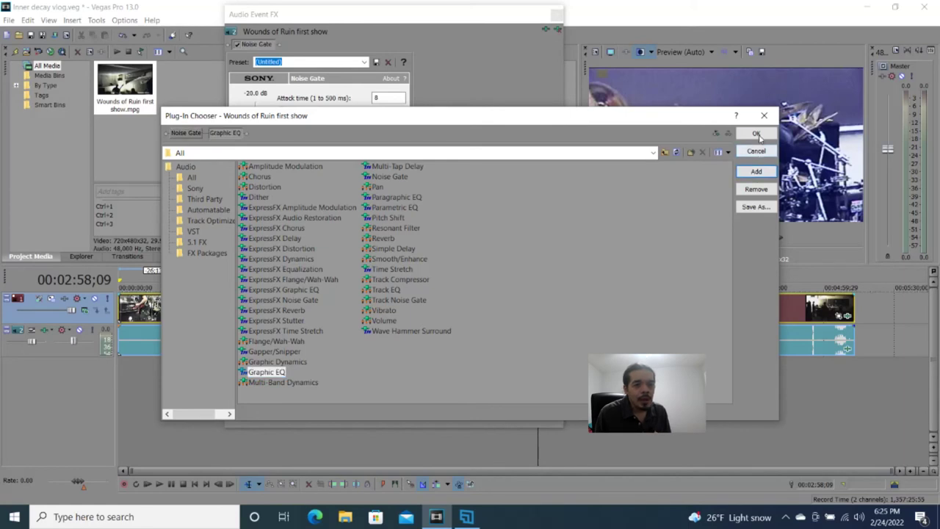
{"action": "left_click", "coordinate": [756, 134]}
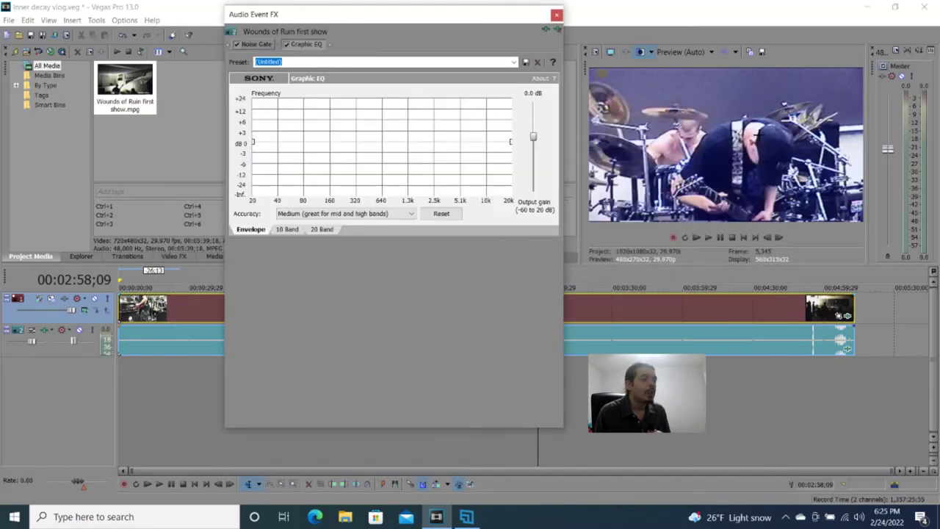
Step: In 10 Band mode, cut 450 Hz to -27.2 dB, 900 Hz -8.9, 113 Hz -5.8, plus 225 and 56 Hz
{"action": "left_click", "coordinate": [286, 229]}
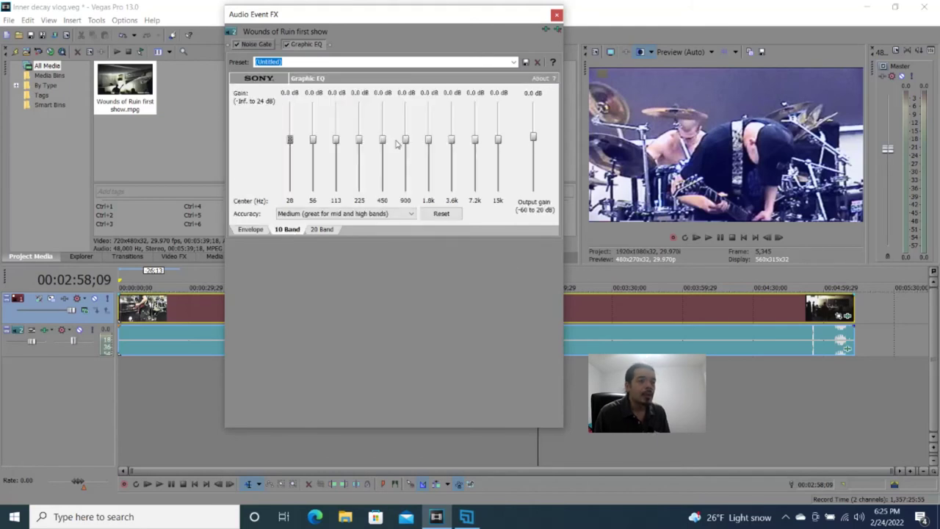
{"action": "left_click_drag", "start_coordinate": [386, 149], "coordinate": [381, 182]}
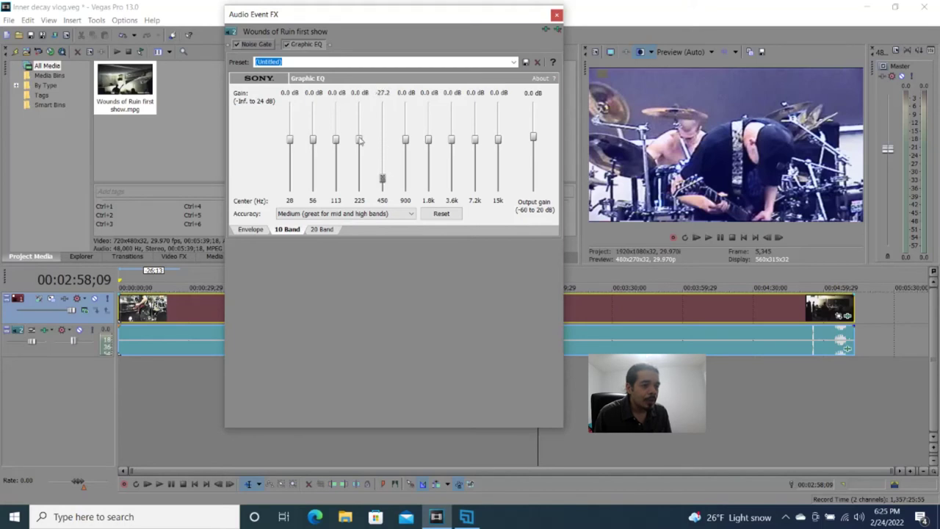
{"action": "left_click_drag", "start_coordinate": [359, 140], "coordinate": [359, 176]}
{"action": "left_click_drag", "start_coordinate": [338, 142], "coordinate": [341, 166]}
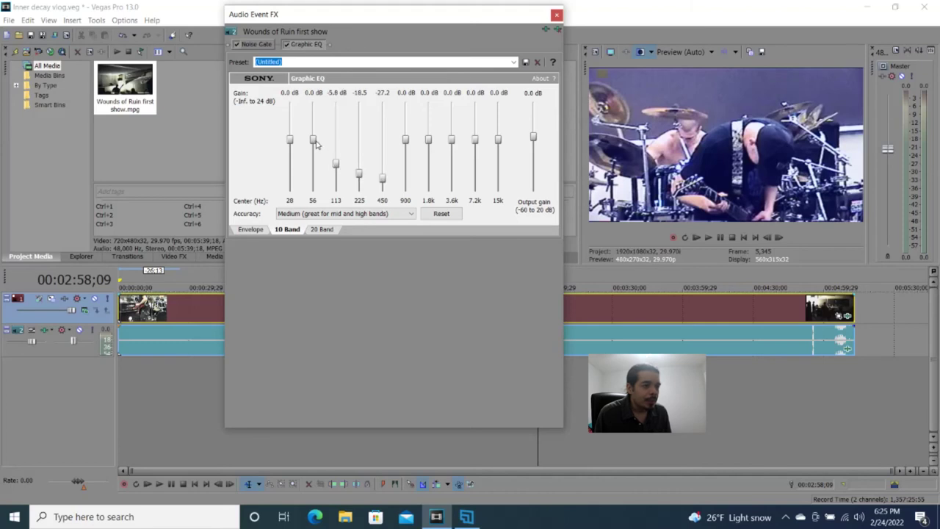
{"action": "left_click_drag", "start_coordinate": [314, 142], "coordinate": [315, 151]}
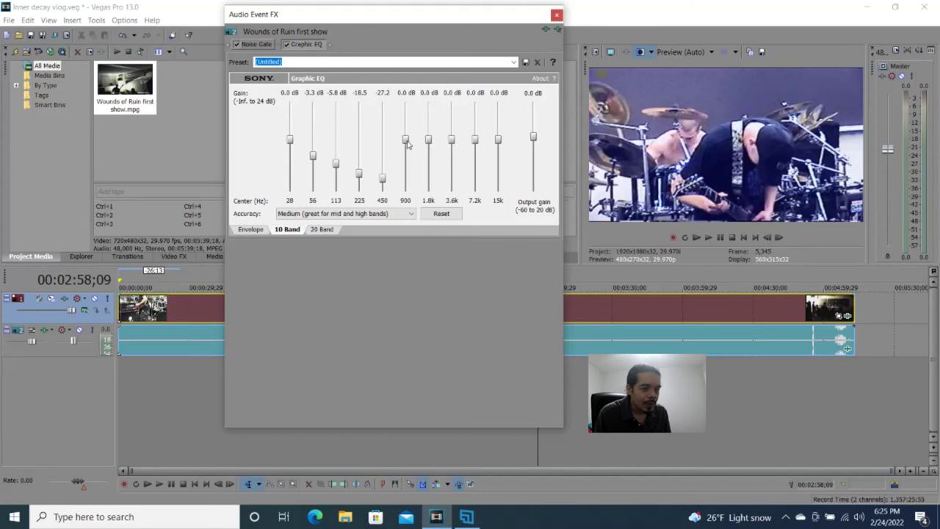
{"action": "left_click_drag", "start_coordinate": [406, 141], "coordinate": [499, 148]}
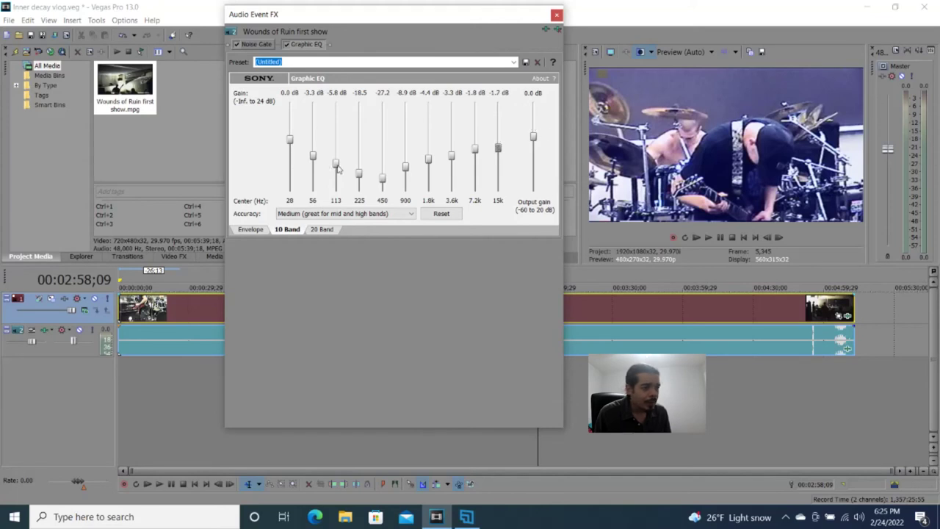
Step: Play a short preview of the equalized audio, then bring up the audio plug-in list
{"action": "left_click", "coordinate": [710, 238]}
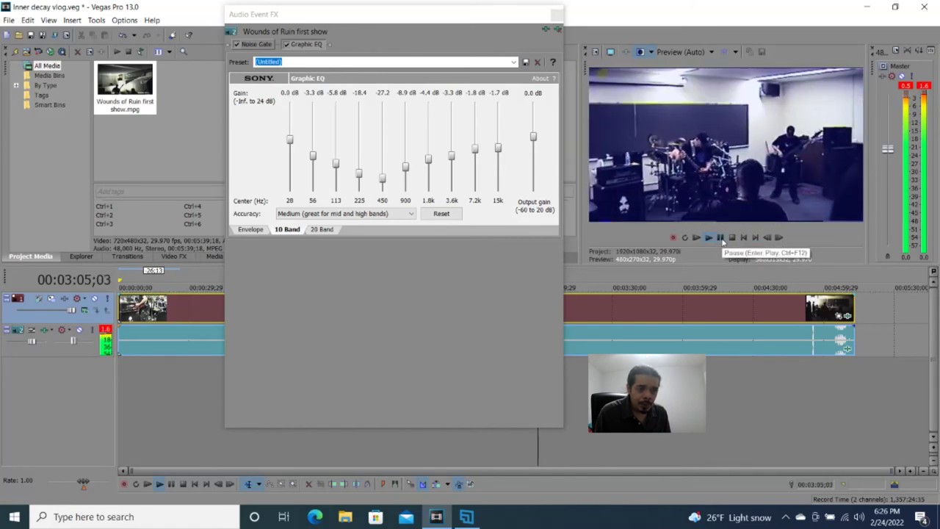
{"action": "left_click", "coordinate": [721, 239]}
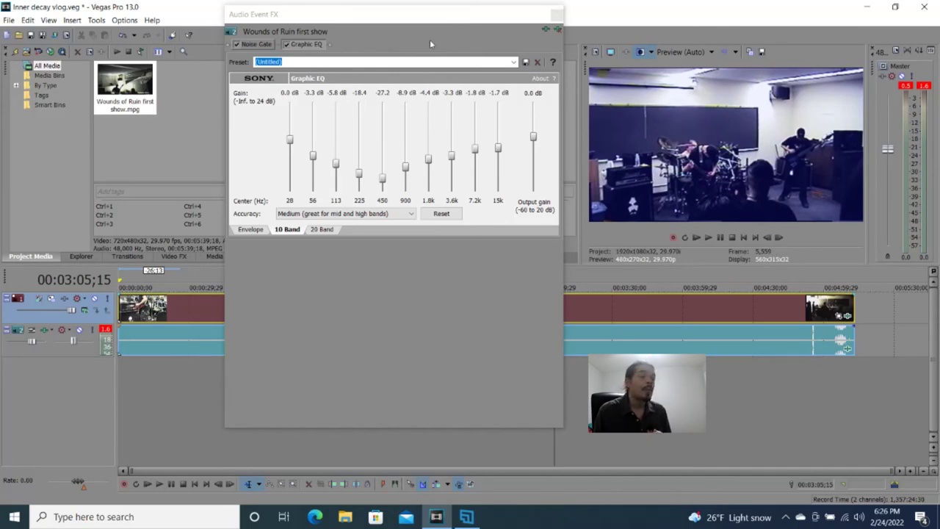
{"action": "left_click", "coordinate": [546, 31]}
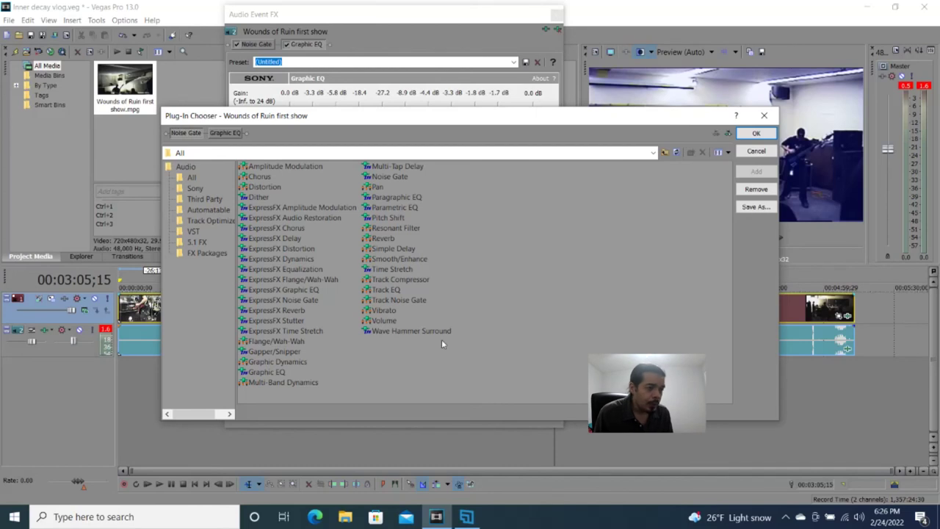
Step: Append Graphic Dynamics to the band audio's chain after Noise Gate and Graphic EQ
{"action": "left_click", "coordinate": [298, 362]}
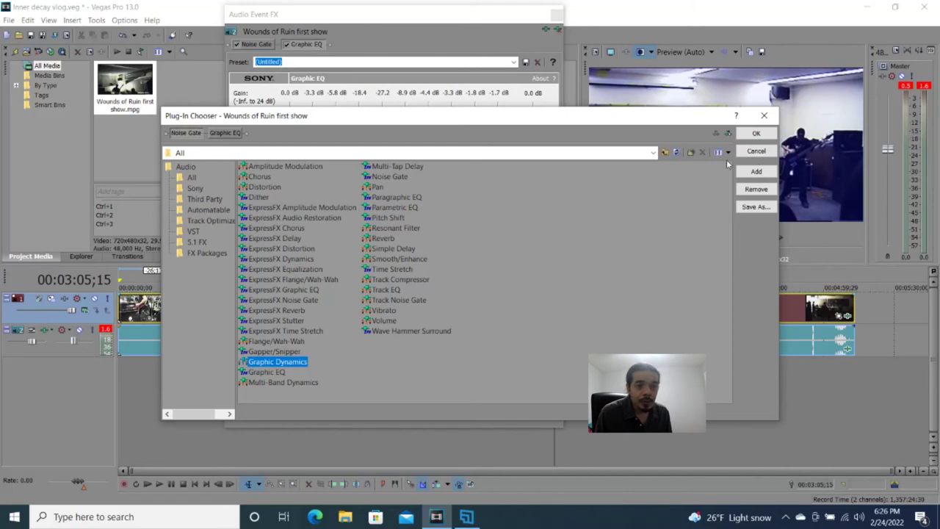
{"action": "left_click", "coordinate": [756, 171]}
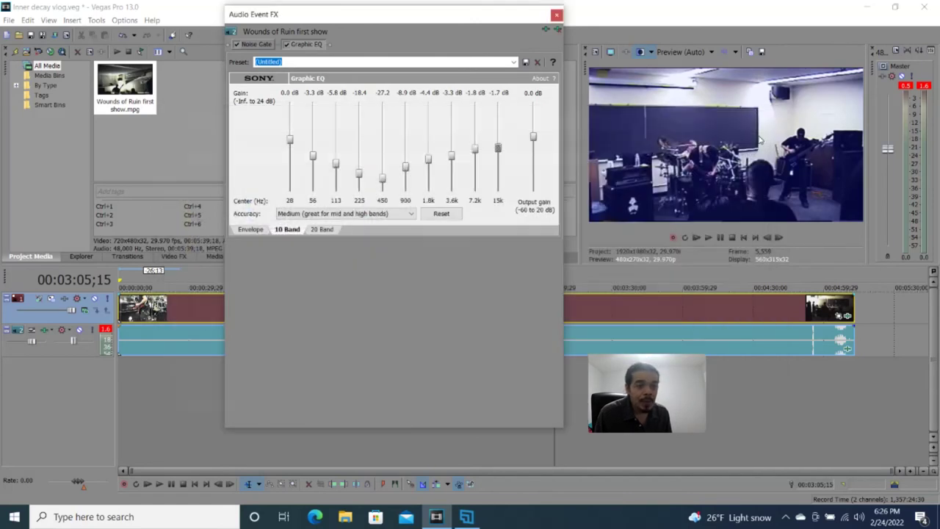
{"action": "left_click", "coordinate": [756, 135]}
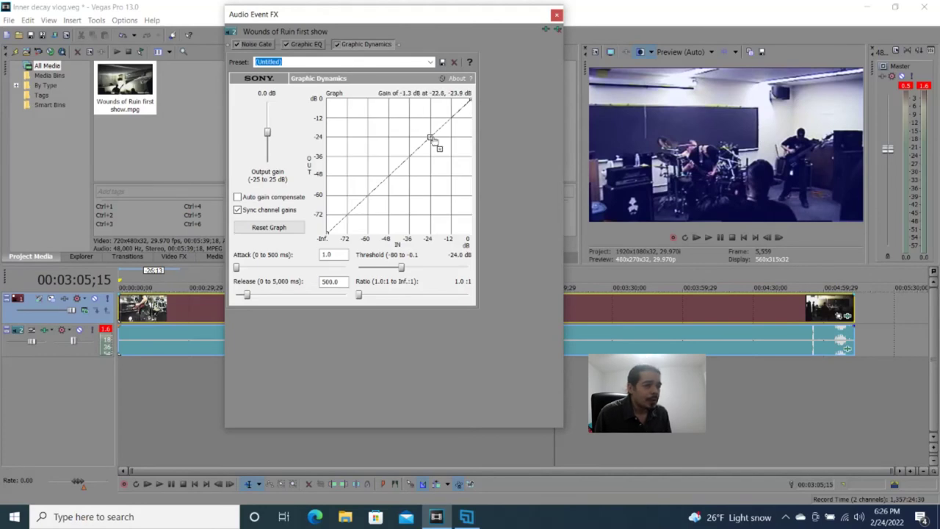
Step: Lower the Graphic Dynamics threshold to -73.6 dB and output gain to -9.1 dB
{"action": "left_click_drag", "start_coordinate": [430, 141], "coordinate": [345, 224]}
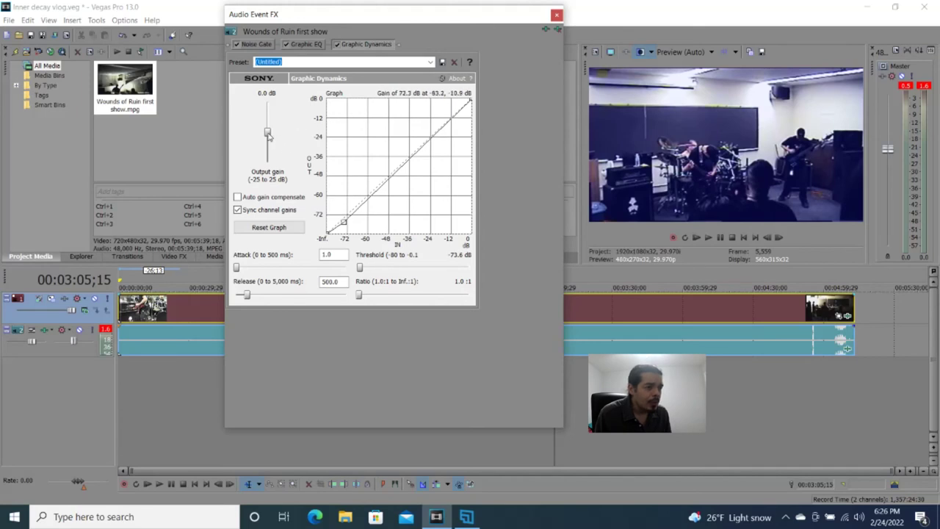
{"action": "left_click_drag", "start_coordinate": [267, 132], "coordinate": [267, 149]}
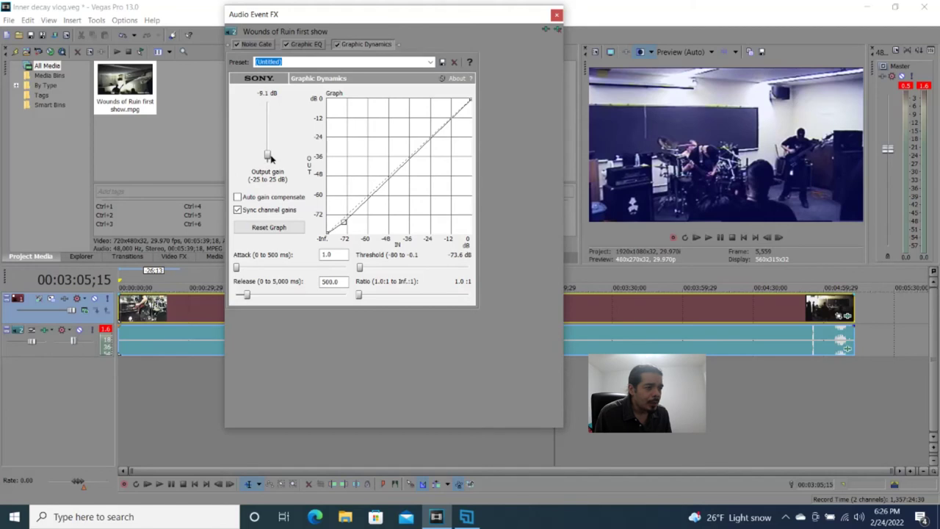
Step: Close the effects window and play the band clip with Noise Gate, Graphic EQ and Graphic Dynamics applied
{"action": "left_click", "coordinate": [557, 16]}
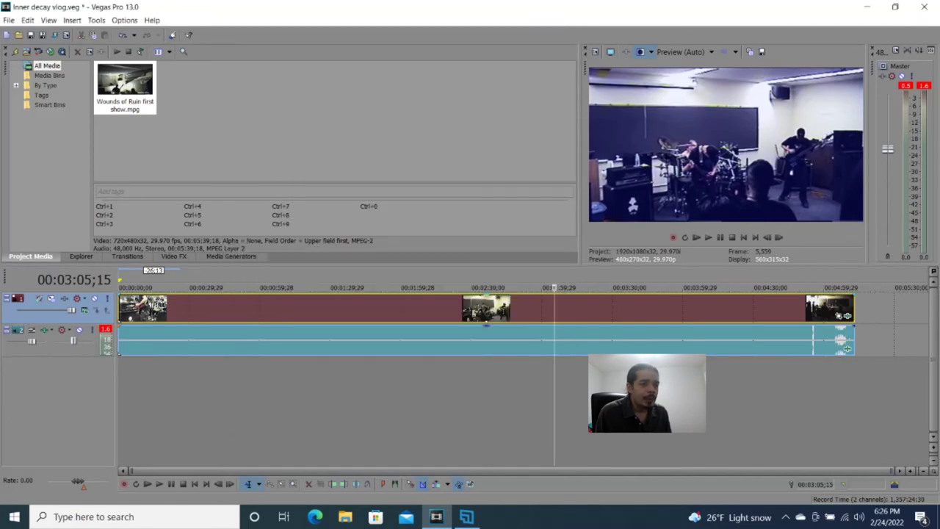
{"action": "left_click", "coordinate": [707, 238]}
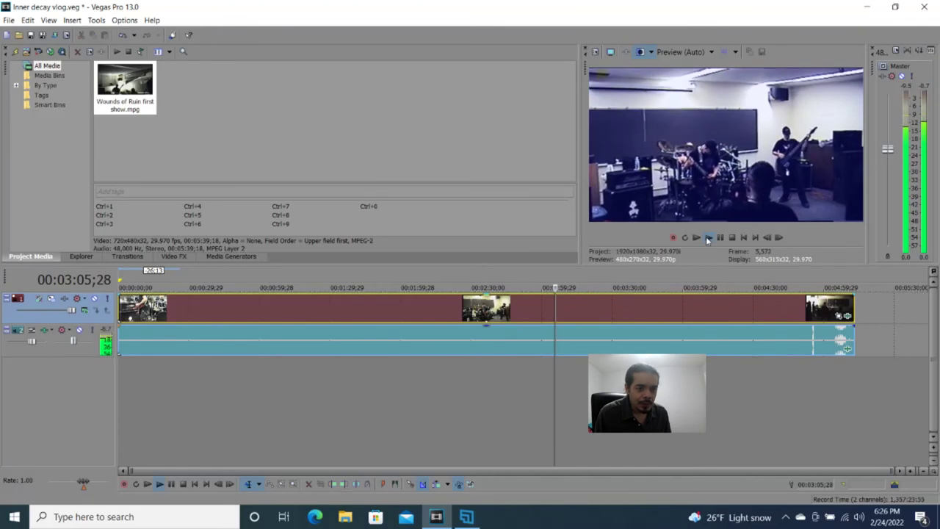